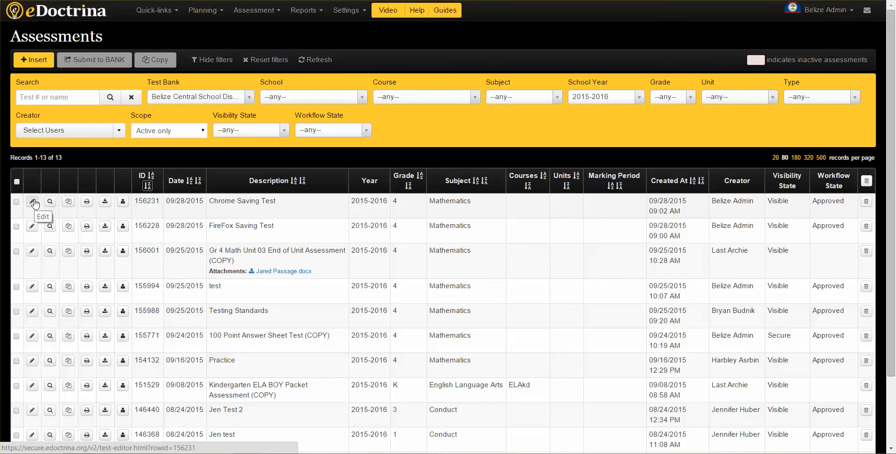
Step: Start a new assessment and expand its Special Instructions & Notes section before returning to the General section
left_click(35, 62)
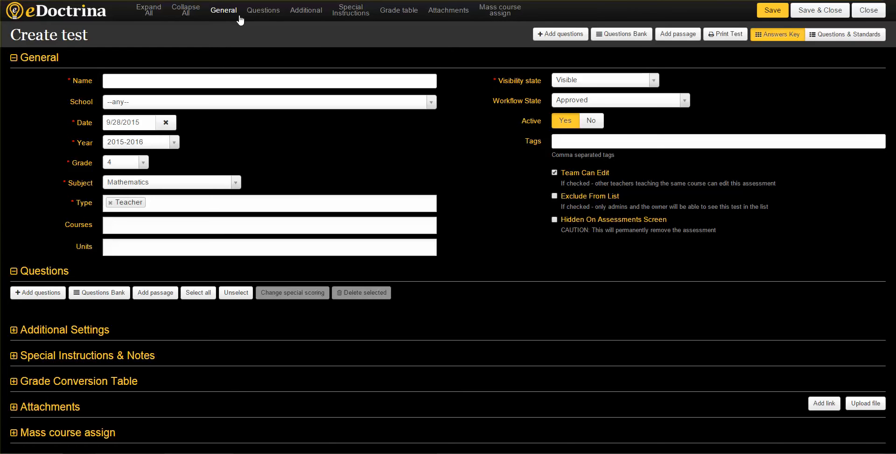
left_click(351, 18)
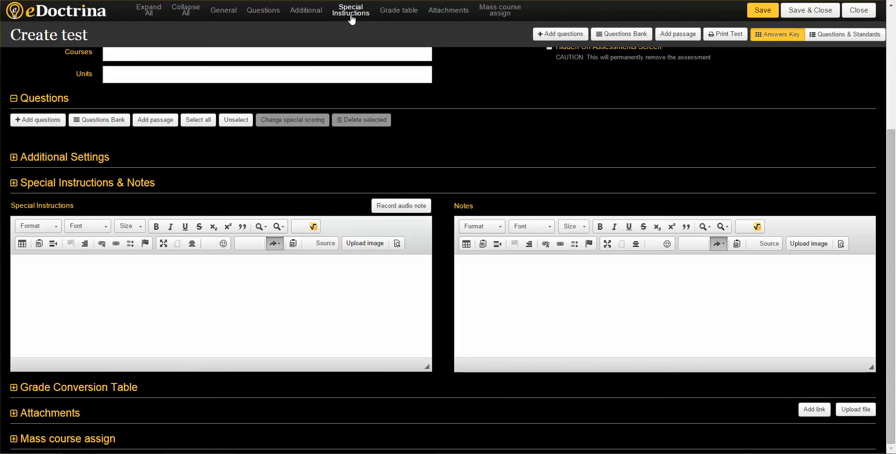
left_click(225, 12)
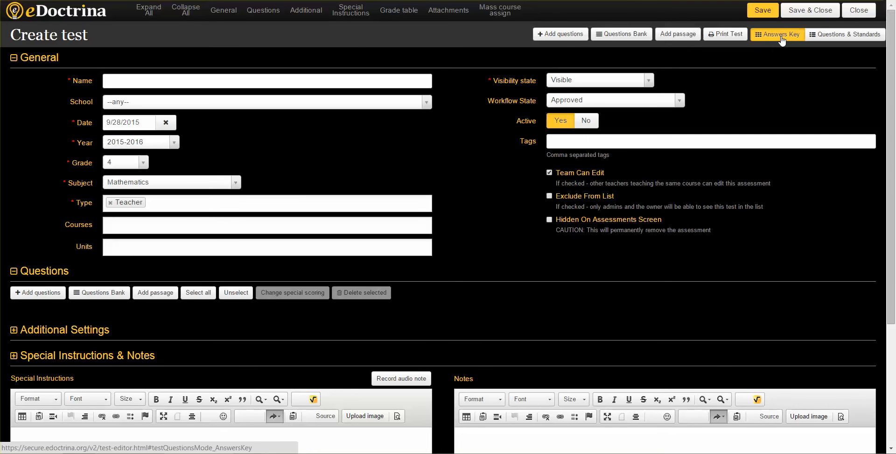
Step: View the test's Questions & Standards mode and return to the Answers Key mode
left_click(829, 39)
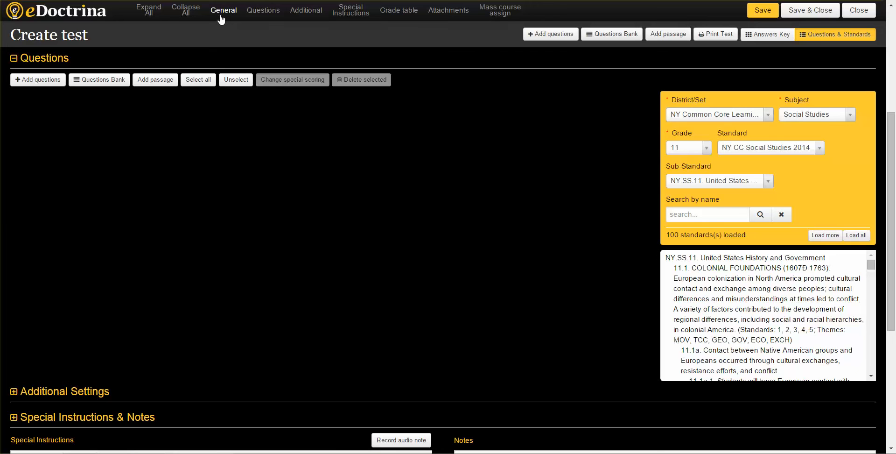
left_click(759, 37)
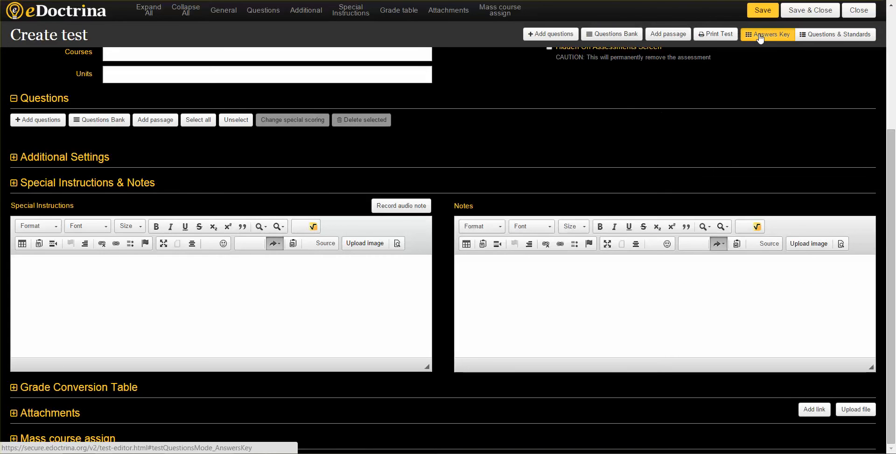
scroll(393, 149, "up", 4)
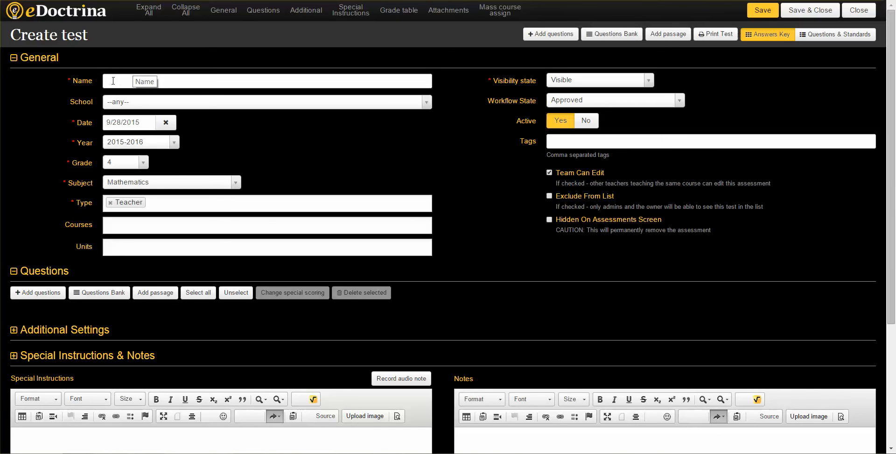
Step: Name the new test "New Assessment"
left_click(114, 80)
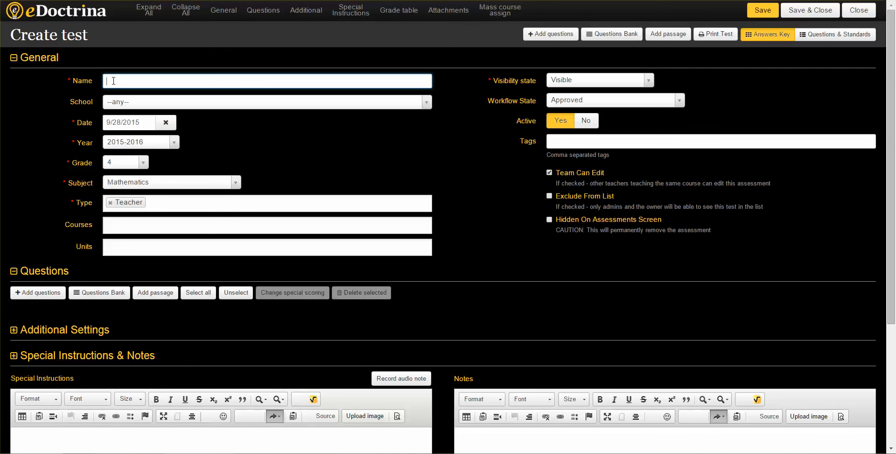
type("New Assessment")
Step: Examine the choices offered for the assessment's date, grade and type, keeping the current values
left_click(120, 123)
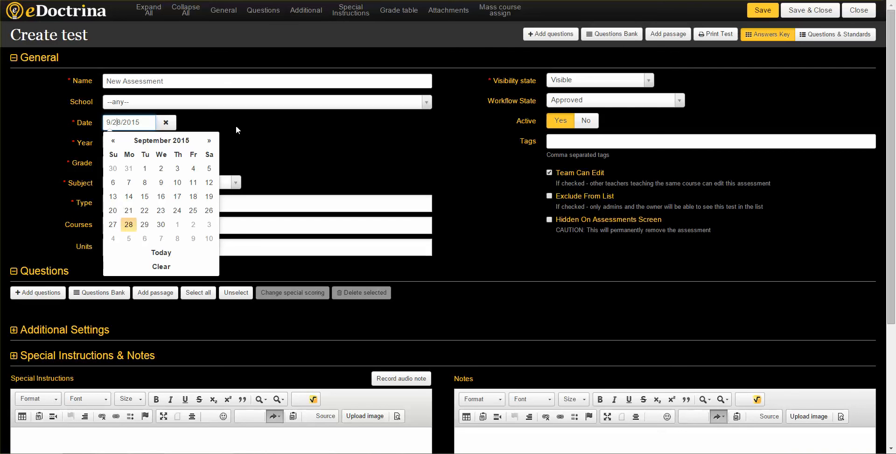
left_click(257, 132)
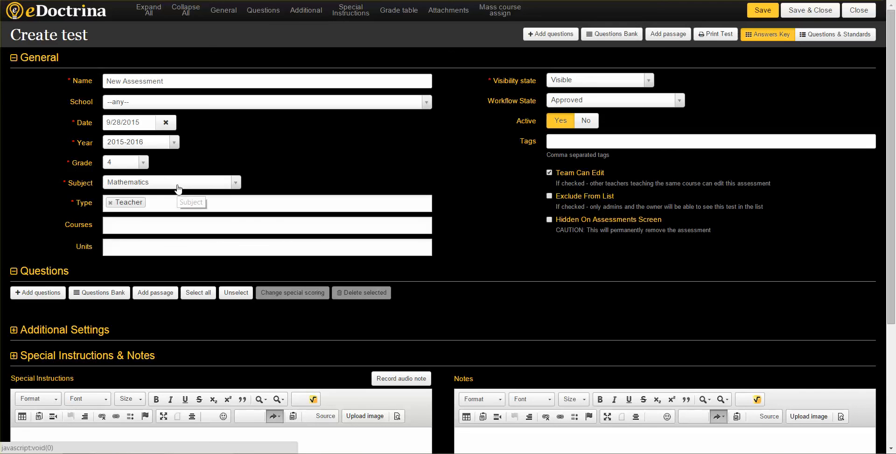
left_click(142, 164)
mouse_move(140, 209)
left_mouse_down()
mouse_move(138, 246)
mouse_move(147, 222)
left_mouse_up()
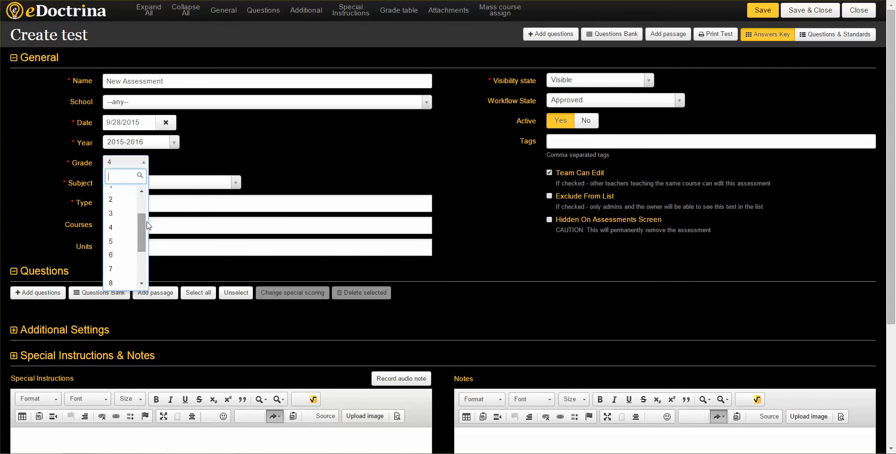
left_click(198, 154)
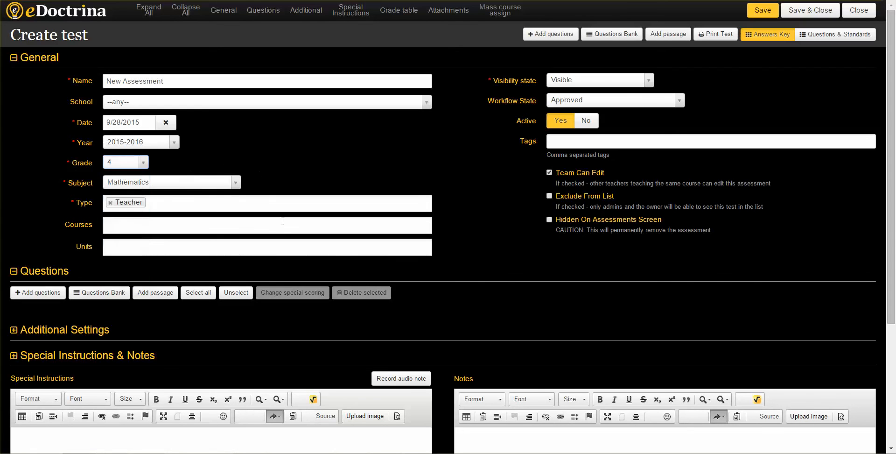
left_click(154, 205)
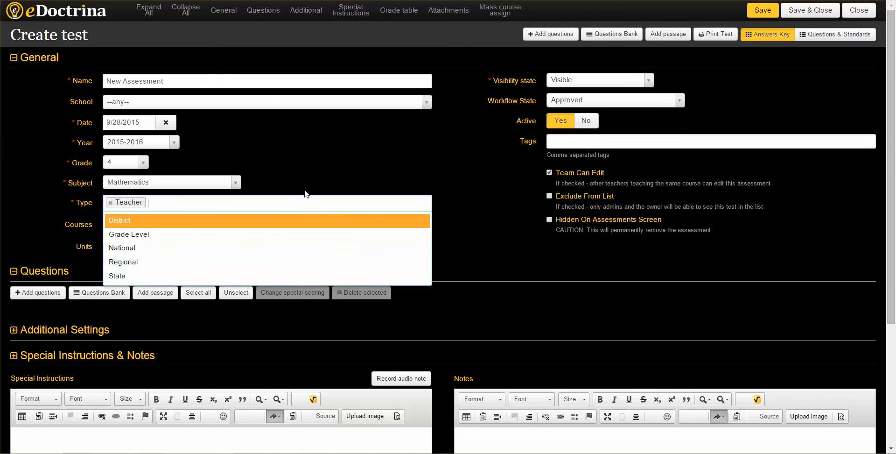
left_click(292, 176)
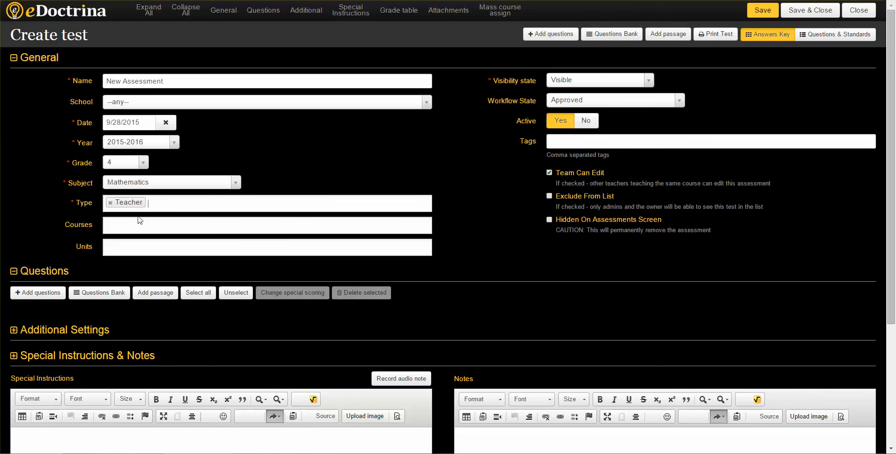
Step: Replace the Teacher assessment type with Grade Level
left_click(110, 203)
left_click(126, 204)
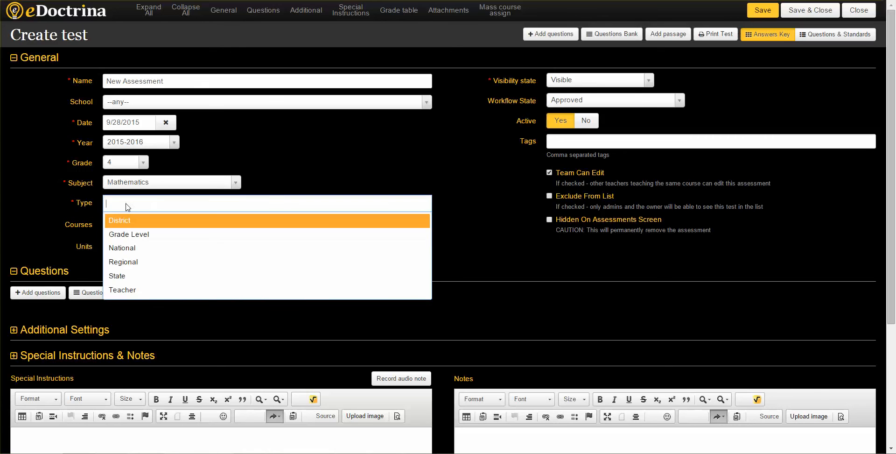
left_click(118, 237)
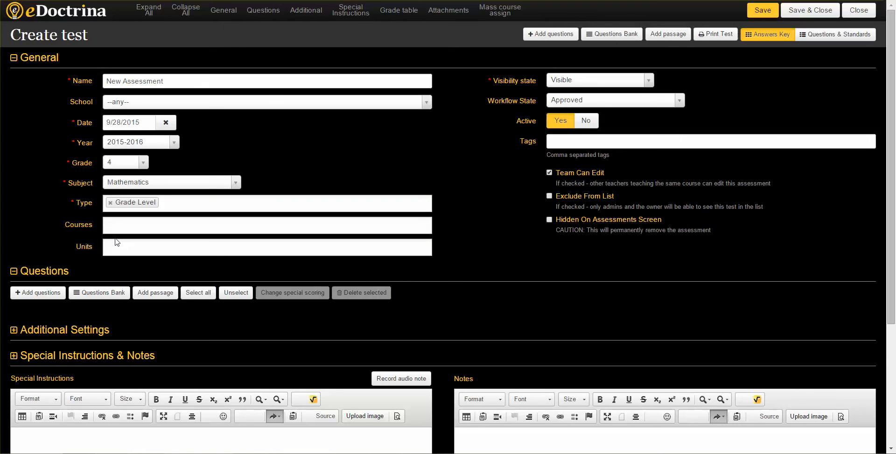
Step: Add Regional as a second assessment type and remove it again
left_click(173, 203)
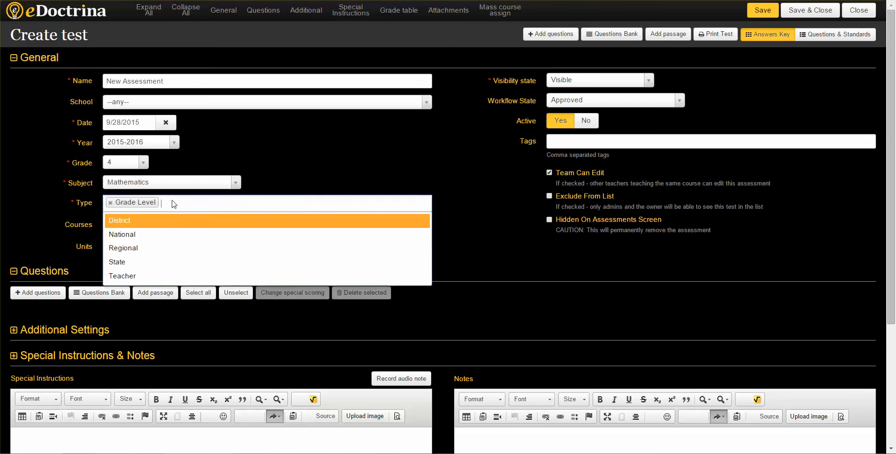
left_click(126, 249)
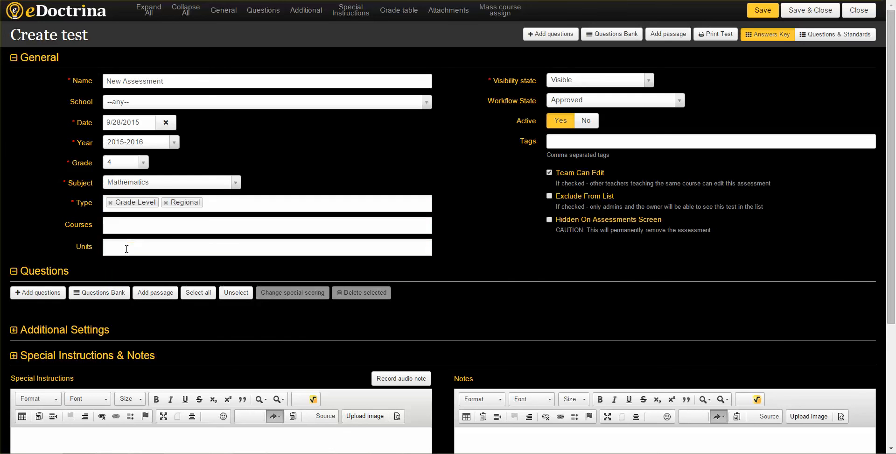
left_click(166, 203)
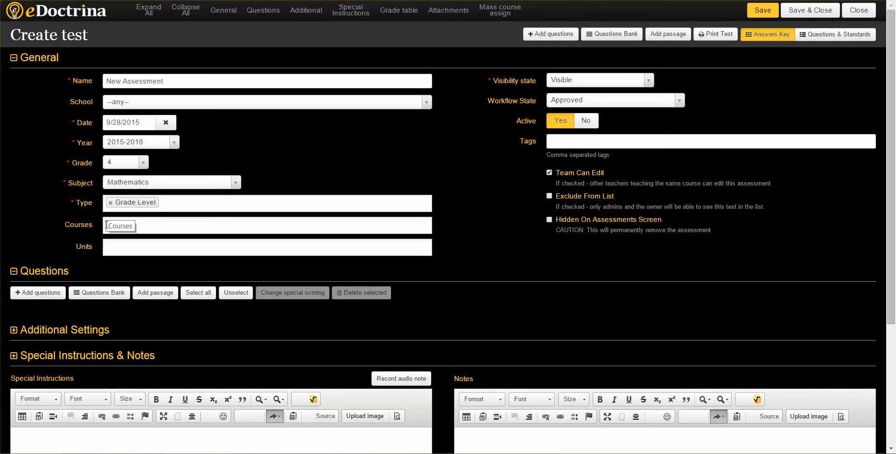
Step: Check which courses can be assigned to the assessment
left_click(107, 225)
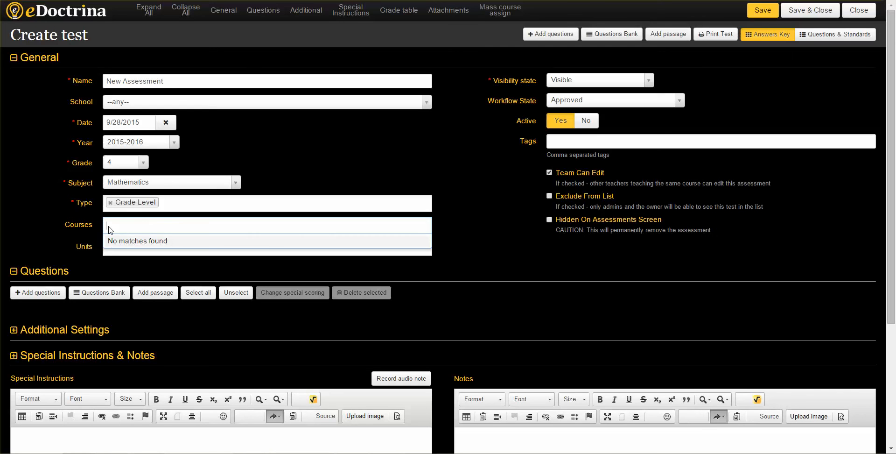
left_click(46, 228)
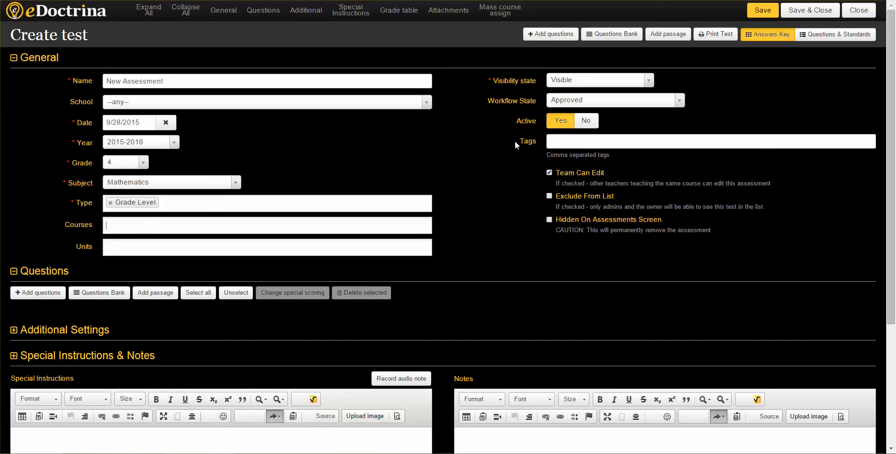
Step: Tag the assessment with "User, Mathematics, Fractions" and save it
left_click(561, 141)
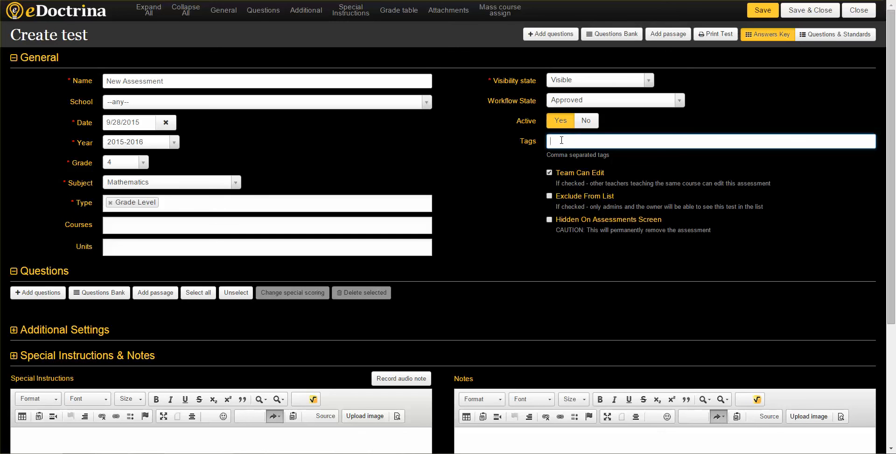
type("User")
type(", Math")
type("eamtics")
key("BackSpace")
key("BackSpace")
key("BackSpace")
key("BackSpace")
key("BackSpace")
key("BackSpace")
type("matics")
type("Fractions")
left_click(758, 14)
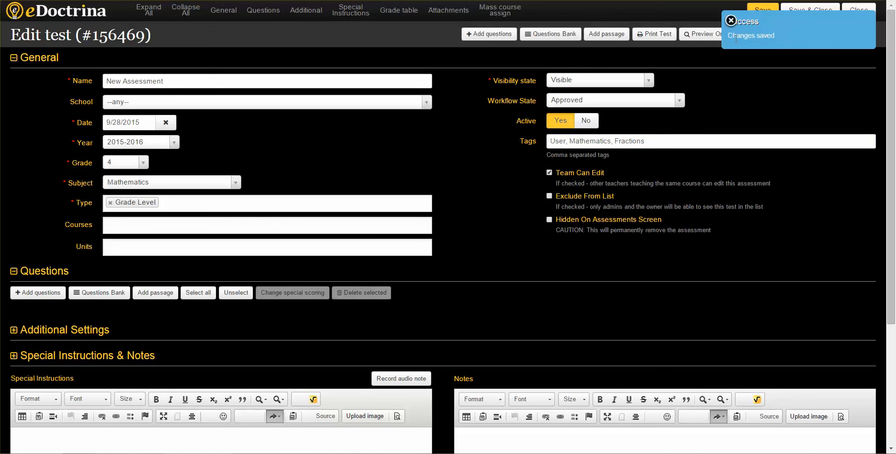